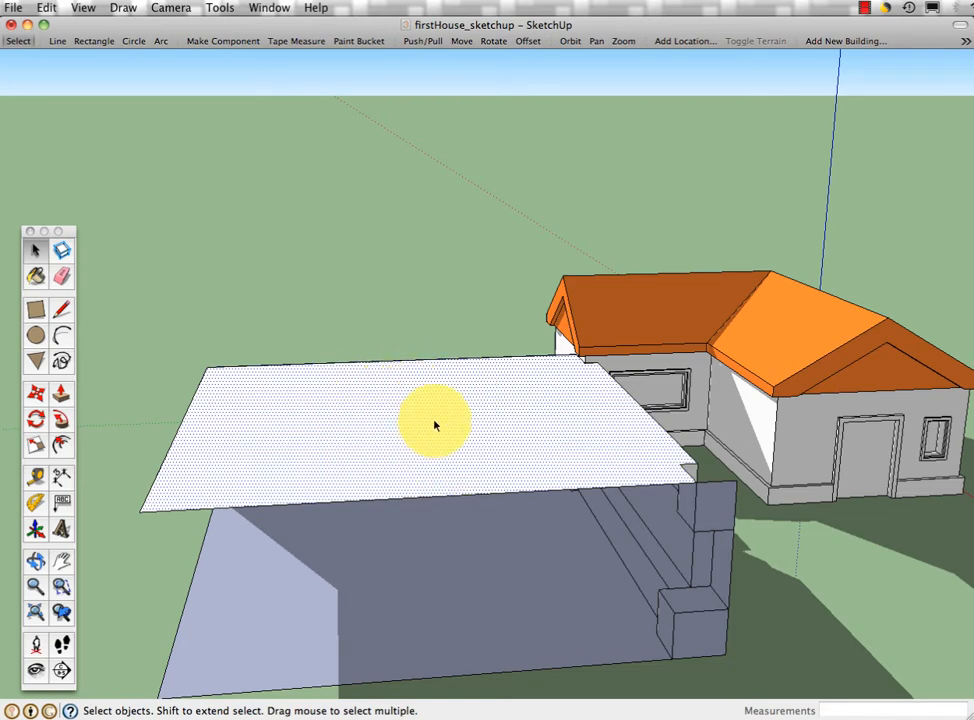
- Draw a circle with a radius of about 6' 7 9/16" in the middle of the flat roof surface
{"action": "left_click", "coordinate": [35, 333]}
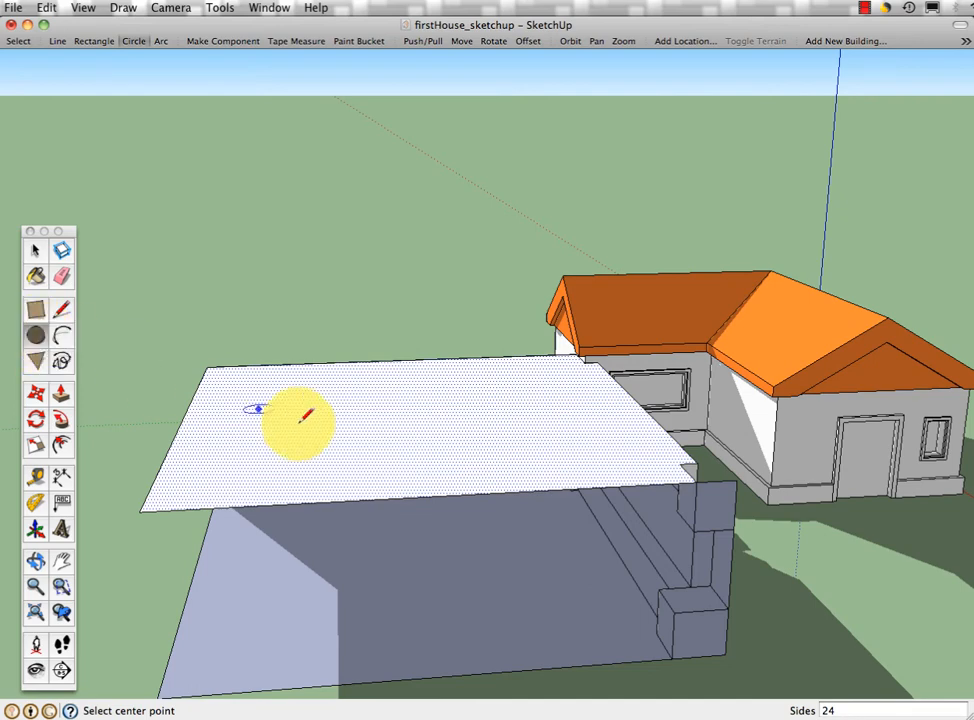
{"action": "left_click", "coordinate": [404, 413]}
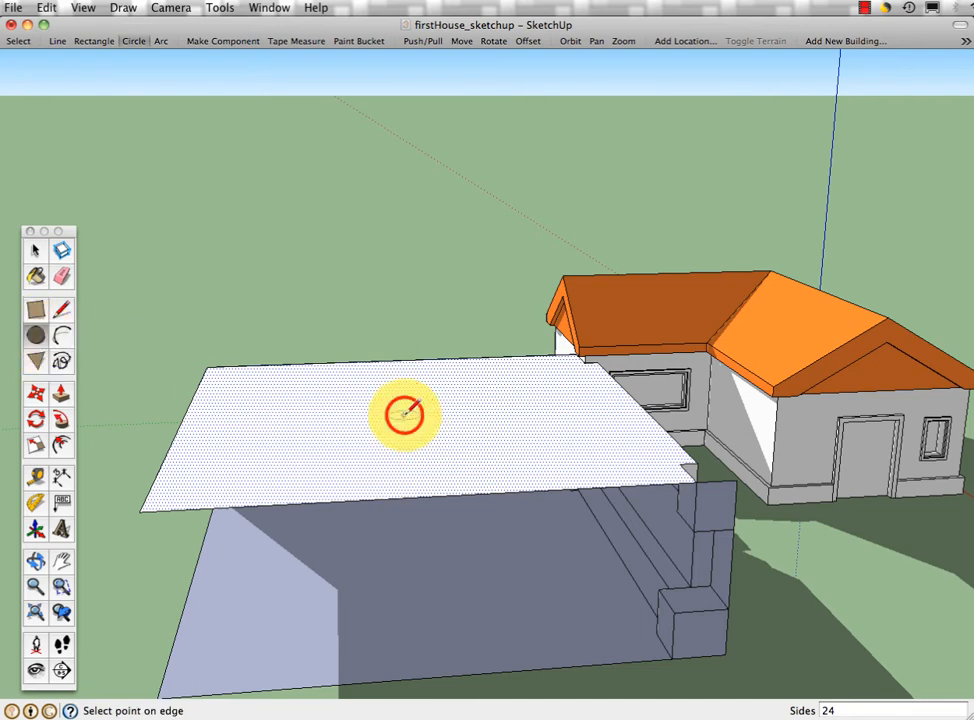
{"action": "left_click", "coordinate": [491, 452]}
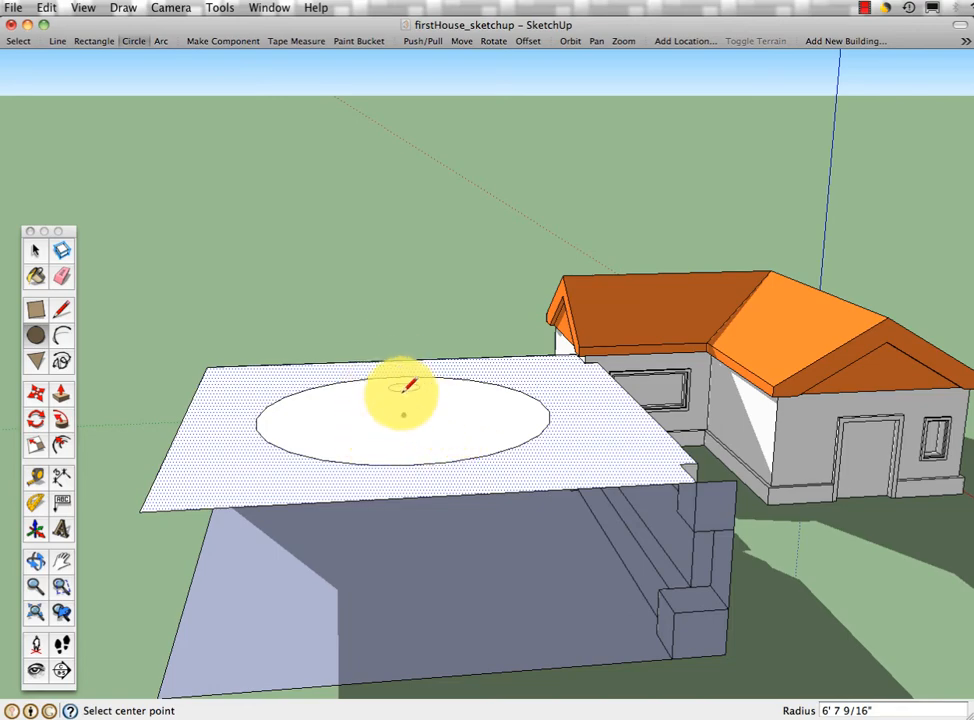
- Draw a straight line across the circle through its centre, about 13' 3 1/8" long, joining two opposite points on its edge
{"action": "middle_click_drag", "start_coordinate": [384, 386], "coordinate": [390, 393]}
{"action": "left_click_drag", "start_coordinate": [392, 396], "coordinate": [465, 405]}
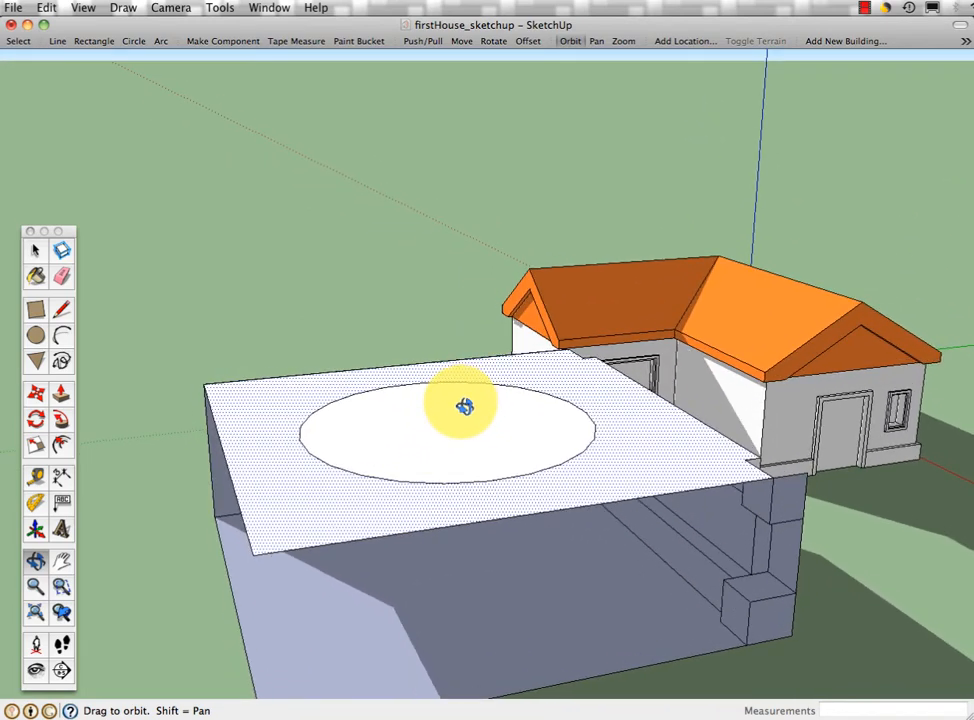
{"action": "key", "text": "c"}
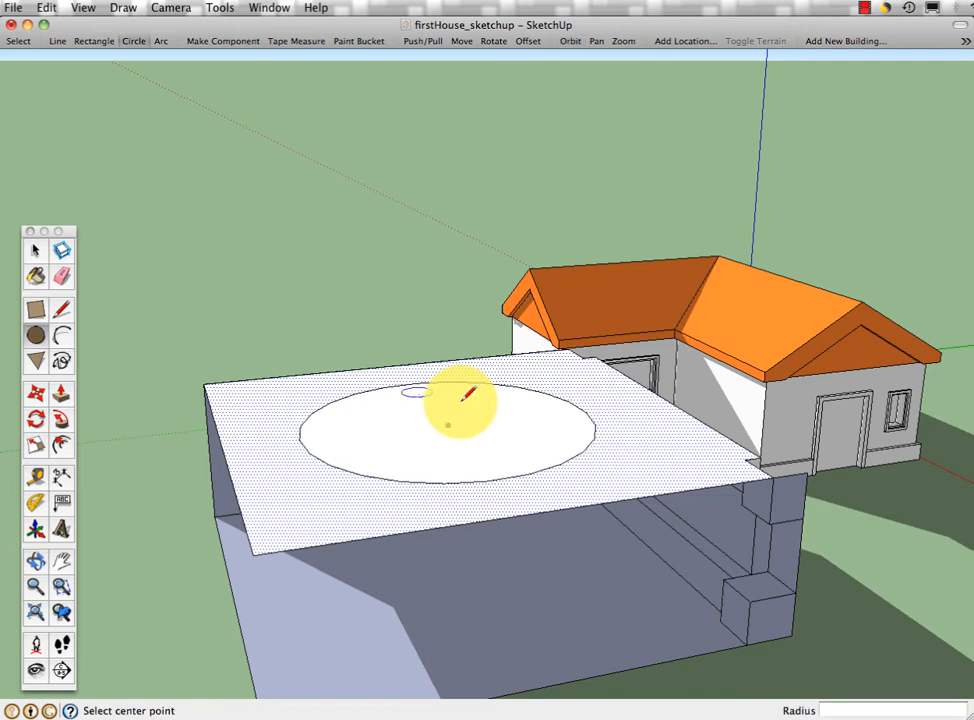
{"action": "left_click", "coordinate": [59, 313]}
{"action": "left_click", "coordinate": [60, 315]}
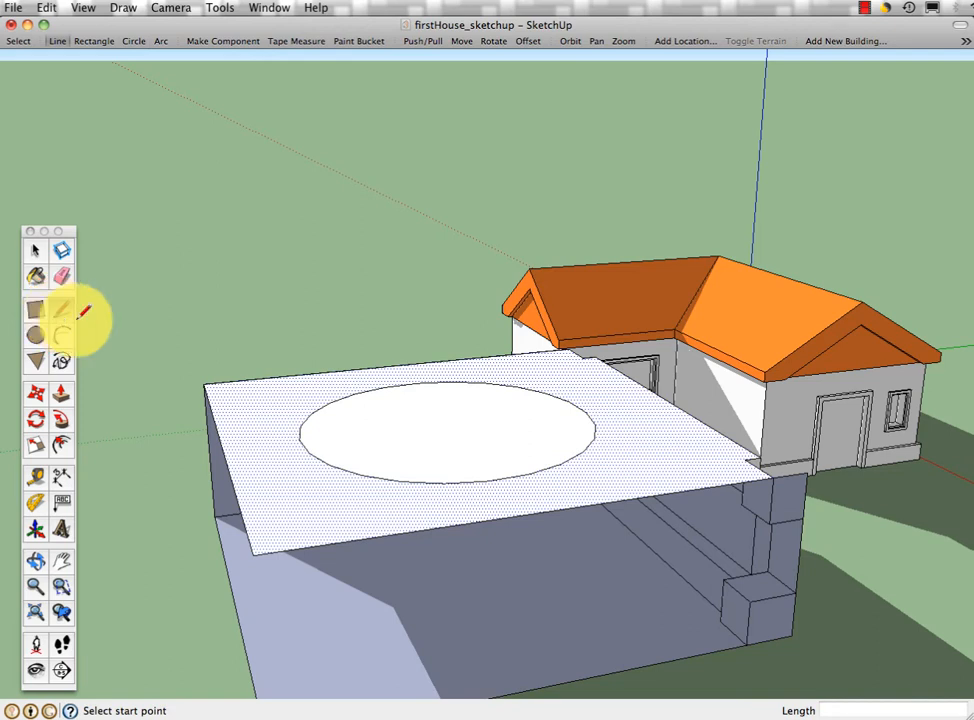
{"action": "left_click", "coordinate": [299, 439]}
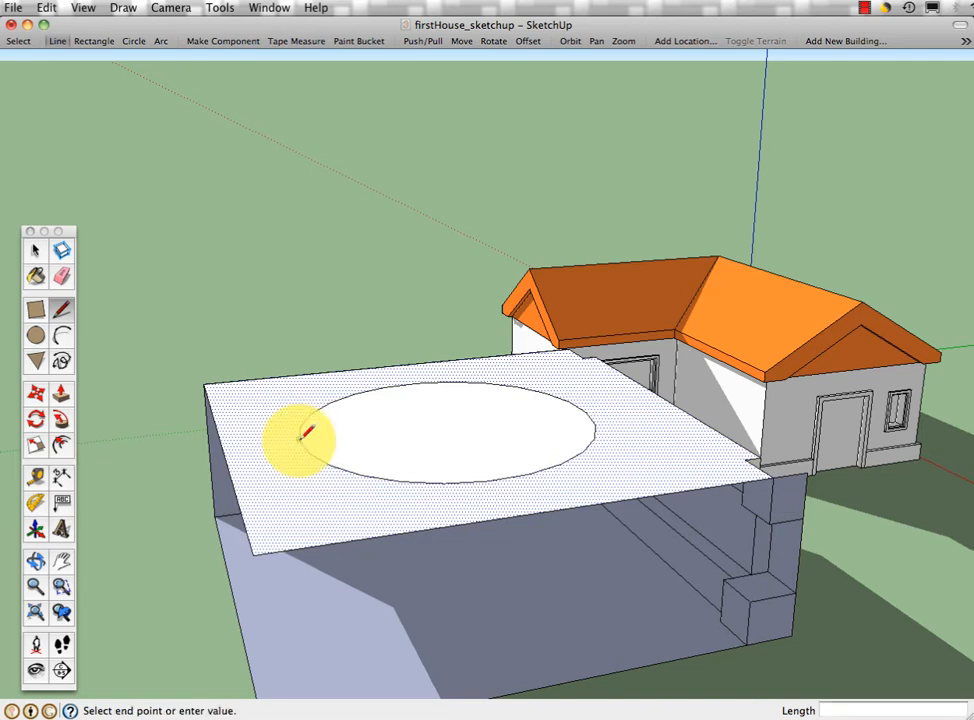
{"action": "left_click", "coordinate": [586, 409]}
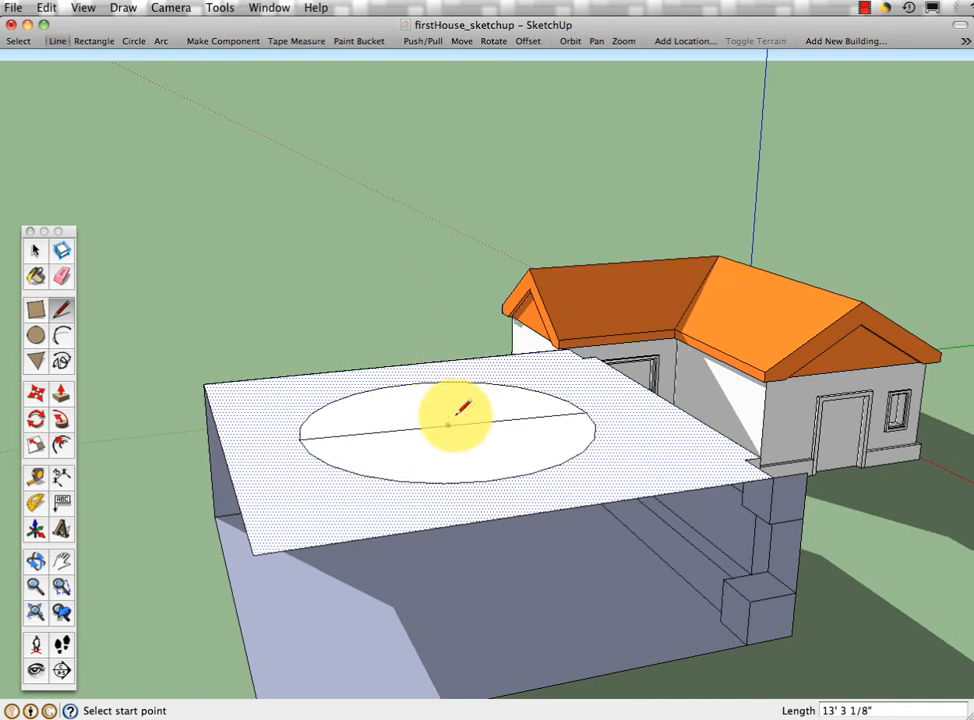
- Draw a vertical line about 7' 7 3/16" high along the blue axis from the circle's centre
{"action": "left_click", "coordinate": [62, 310]}
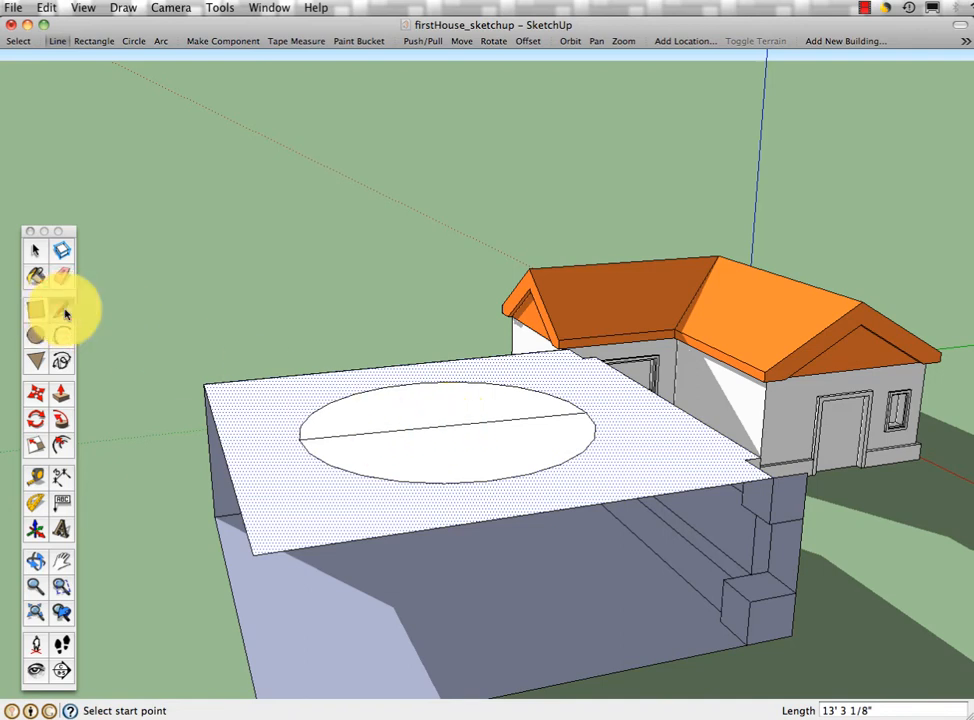
{"action": "left_click", "coordinate": [447, 425]}
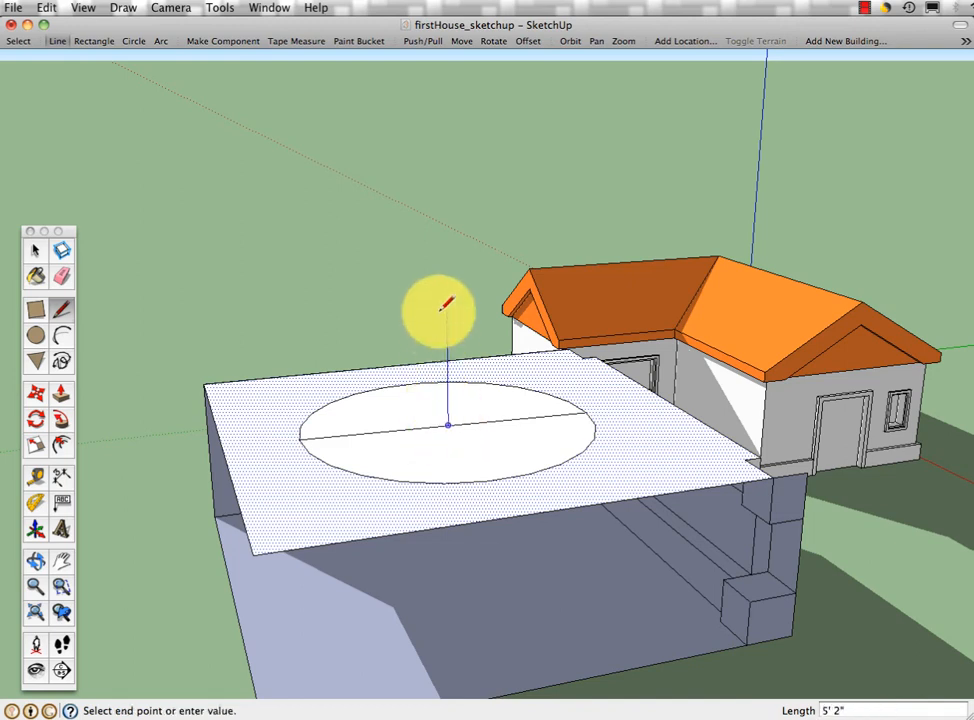
{"action": "left_click", "coordinate": [446, 259]}
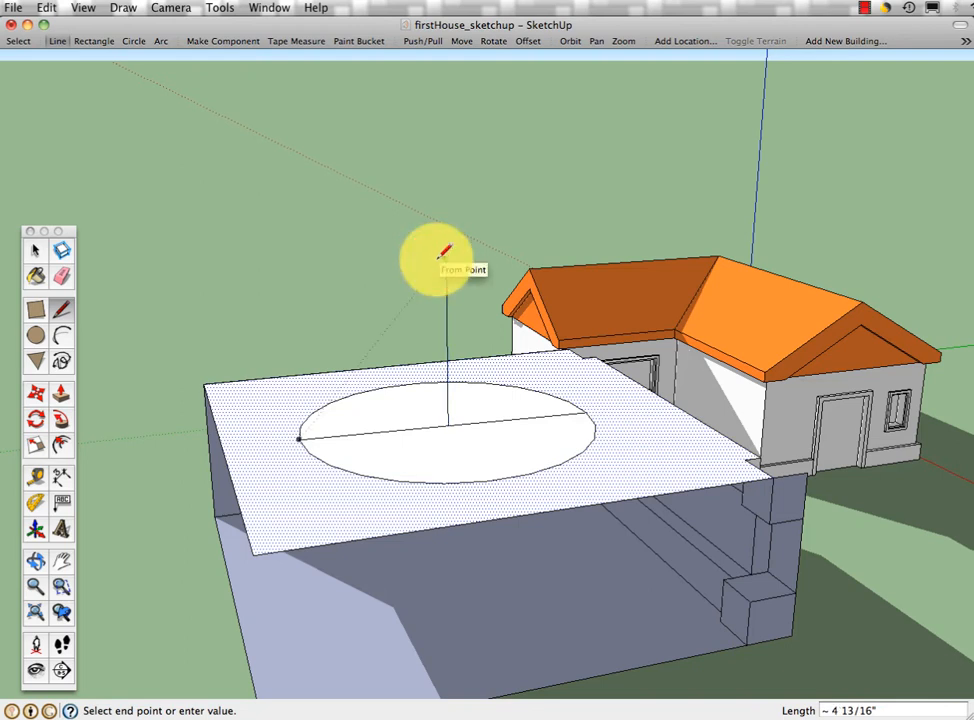
{"action": "left_click", "coordinate": [449, 423]}
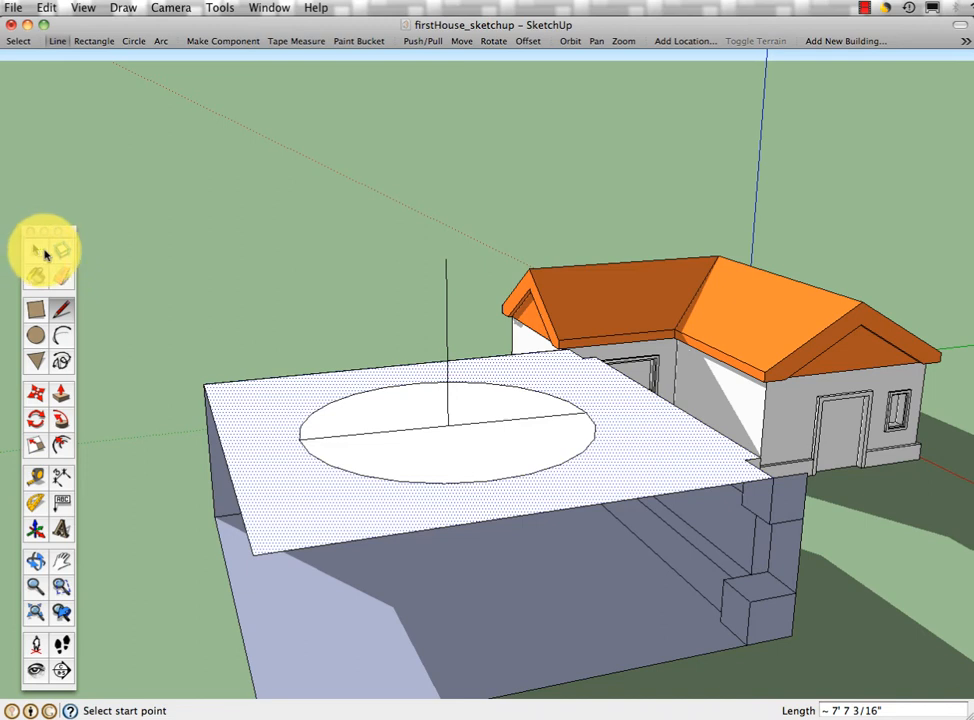
- Draw an upright arc between the two ends of the circle's diameter, bulging about 3' 9 9/16" up to the vertical line
{"action": "left_click", "coordinate": [61, 338]}
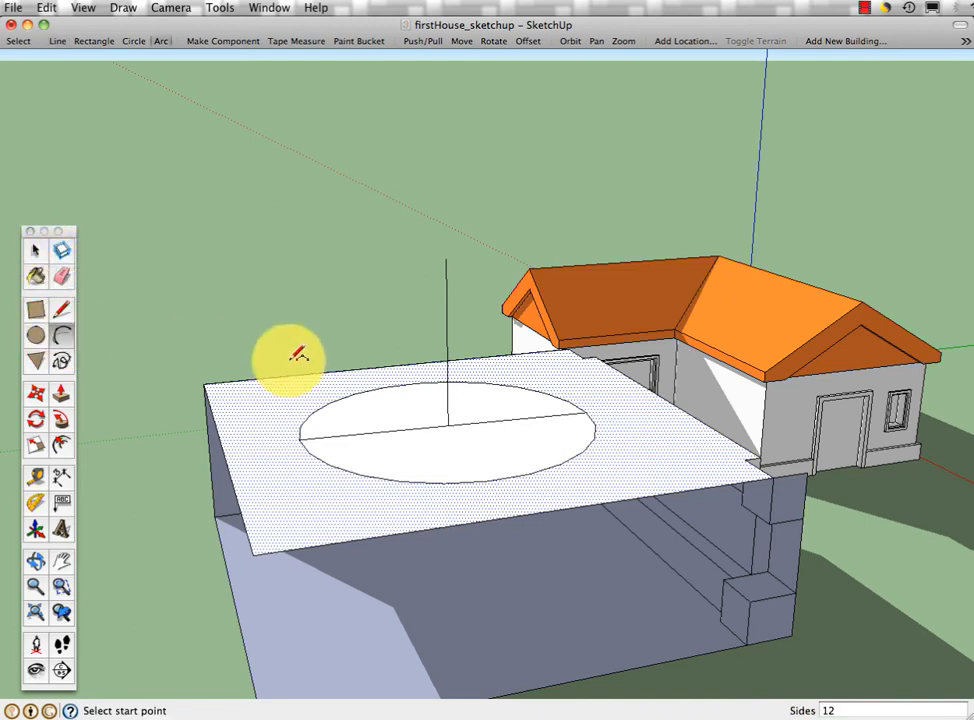
{"action": "left_click", "coordinate": [307, 437]}
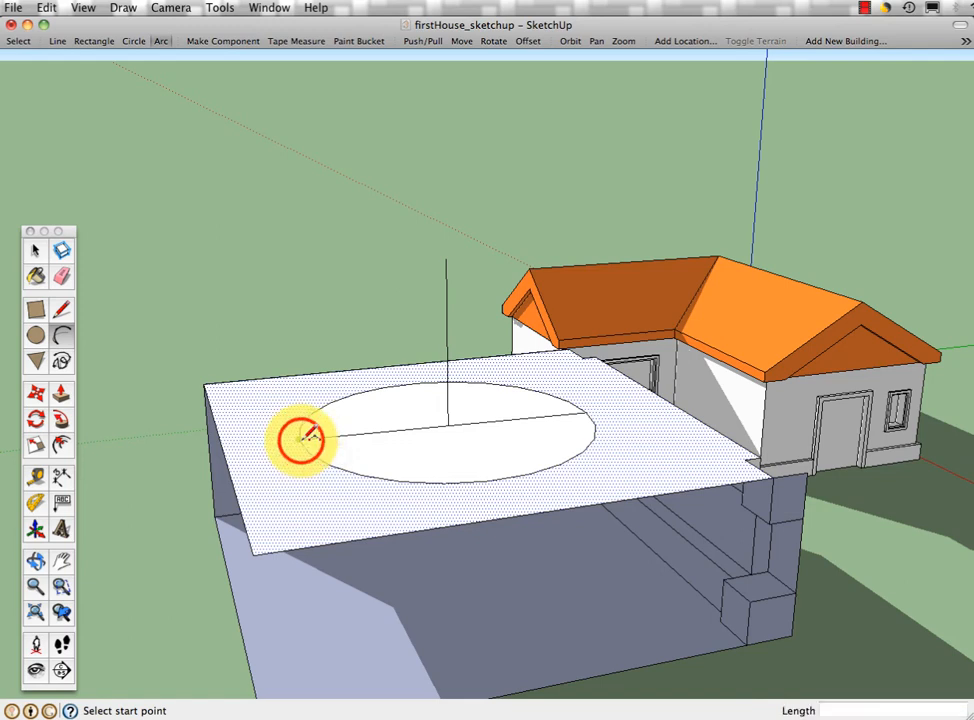
{"action": "left_click", "coordinate": [587, 410]}
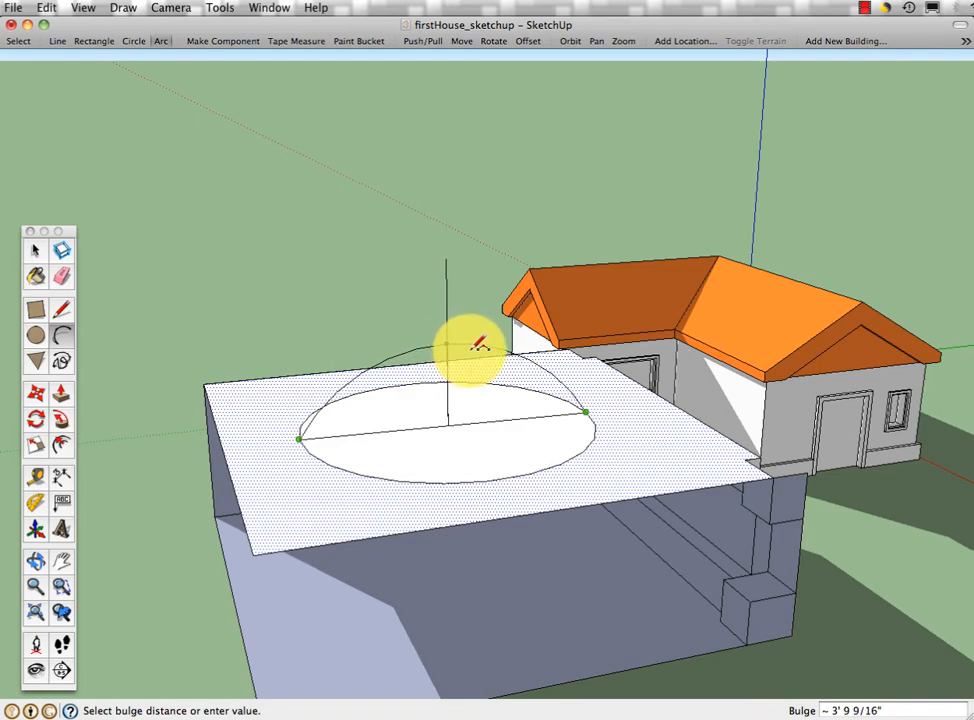
{"action": "key", "text": "o"}
{"action": "left_click_drag", "start_coordinate": [478, 345], "coordinate": [155, 340]}
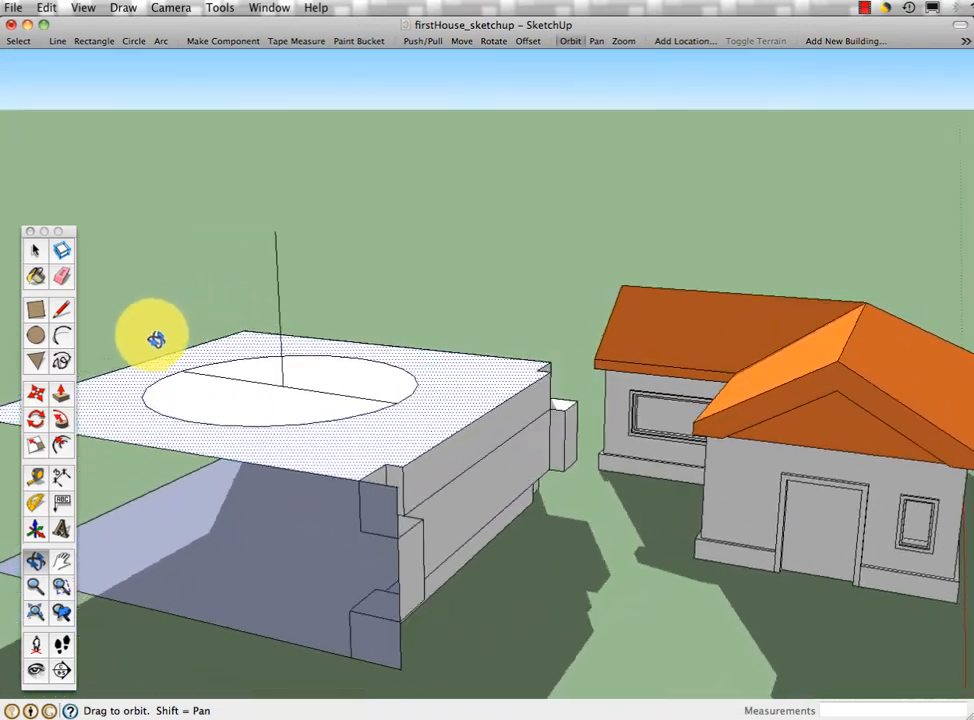
{"action": "middle_click_drag", "start_coordinate": [155, 340], "coordinate": [204, 350]}
{"action": "middle_click", "coordinate": [204, 350]}
{"action": "middle_click", "coordinate": [204, 350]}
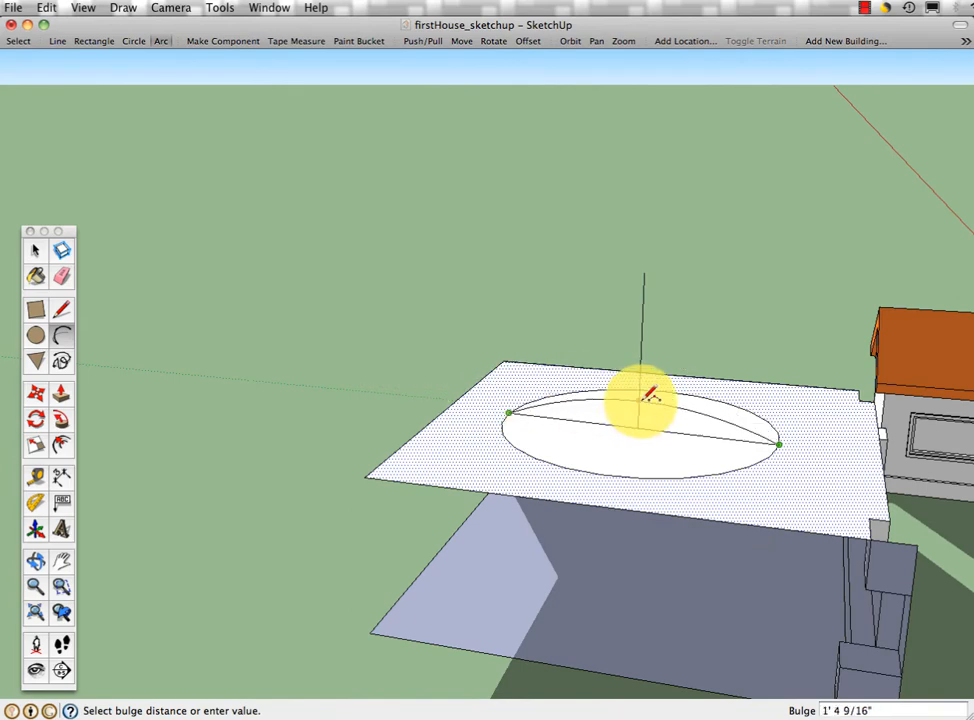
{"action": "scroll", "coordinate": [648, 390], "scroll_direction": "up", "scroll_amount": 4}
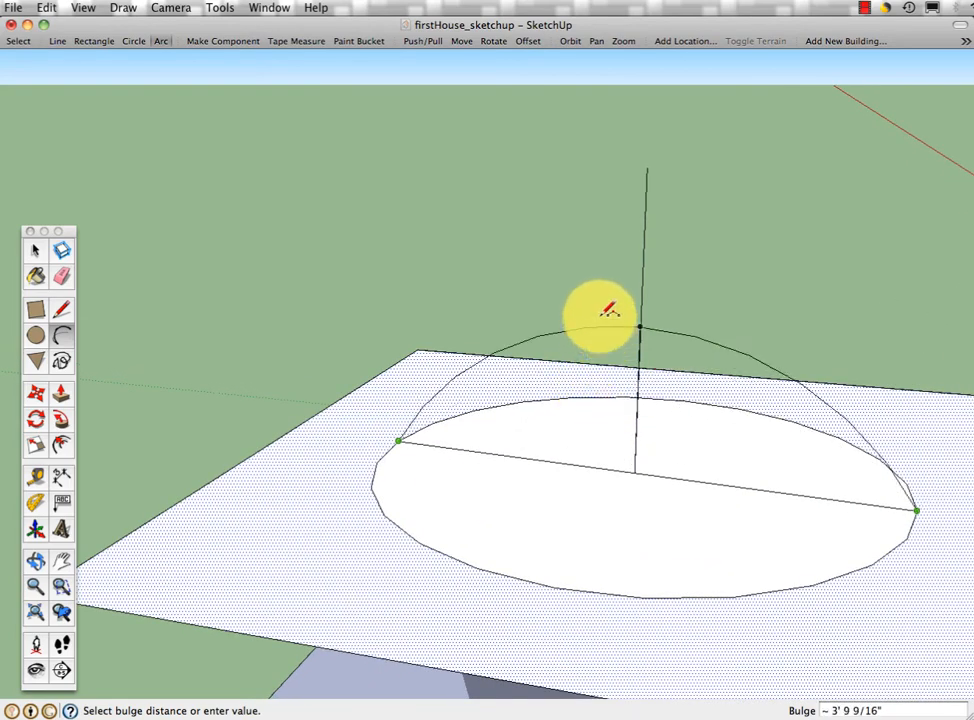
{"action": "middle_click_drag", "start_coordinate": [602, 316], "coordinate": [685, 317]}
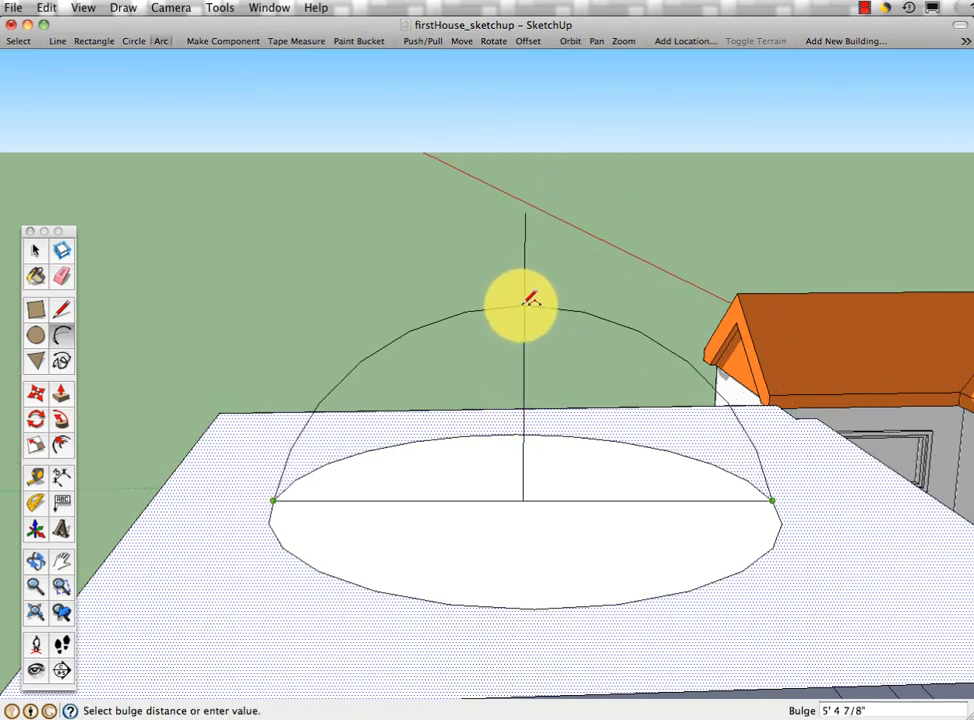
{"action": "left_click", "coordinate": [532, 355]}
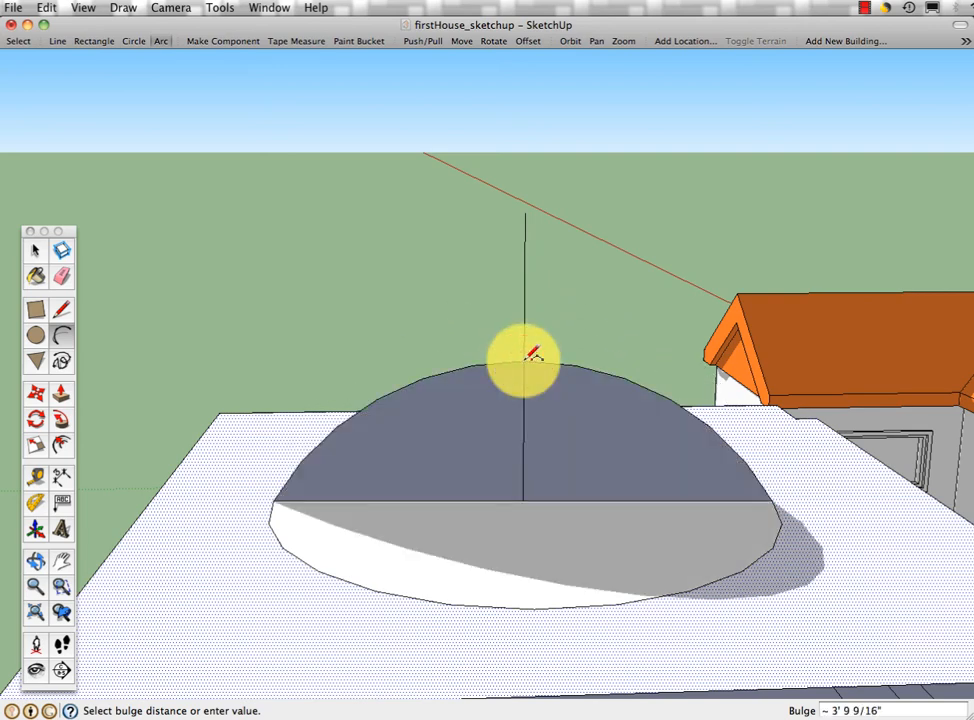
{"action": "middle_click_drag", "start_coordinate": [652, 496], "coordinate": [676, 441]}
{"action": "key", "text": "a"}
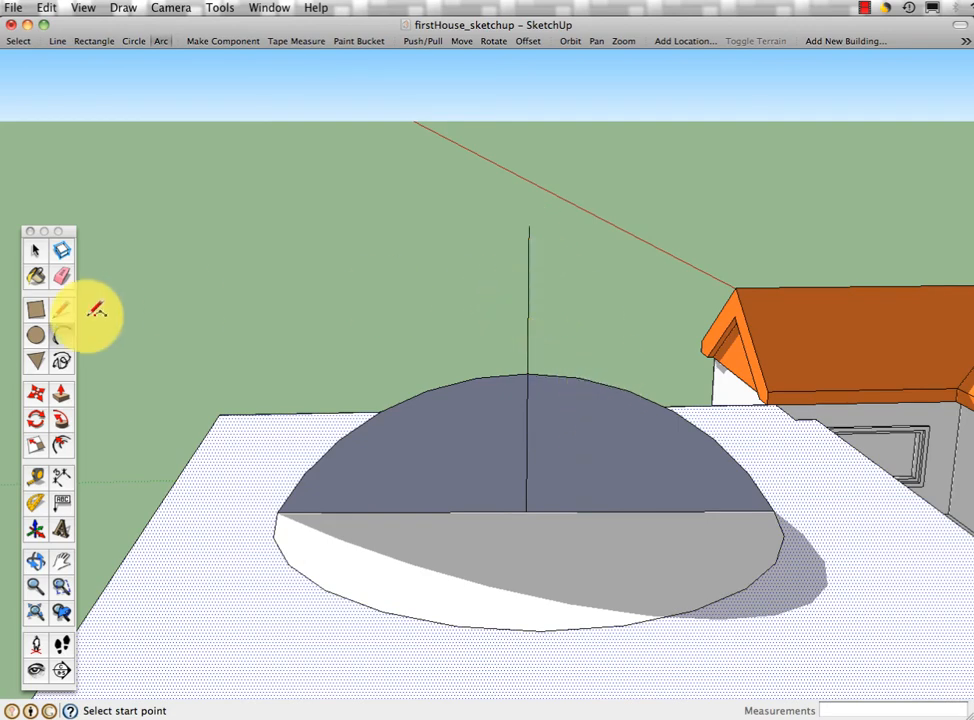
- Delete the part of the vertical line above the arc and the half of the upright face nearer the house
{"action": "left_click", "coordinate": [36, 247]}
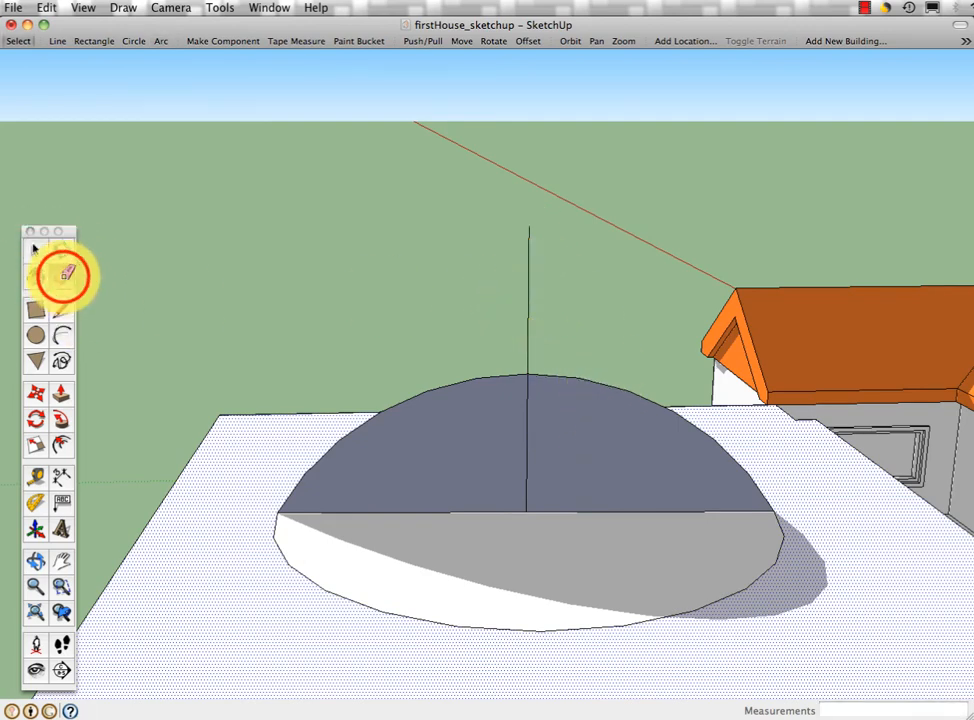
{"action": "left_click", "coordinate": [34, 258]}
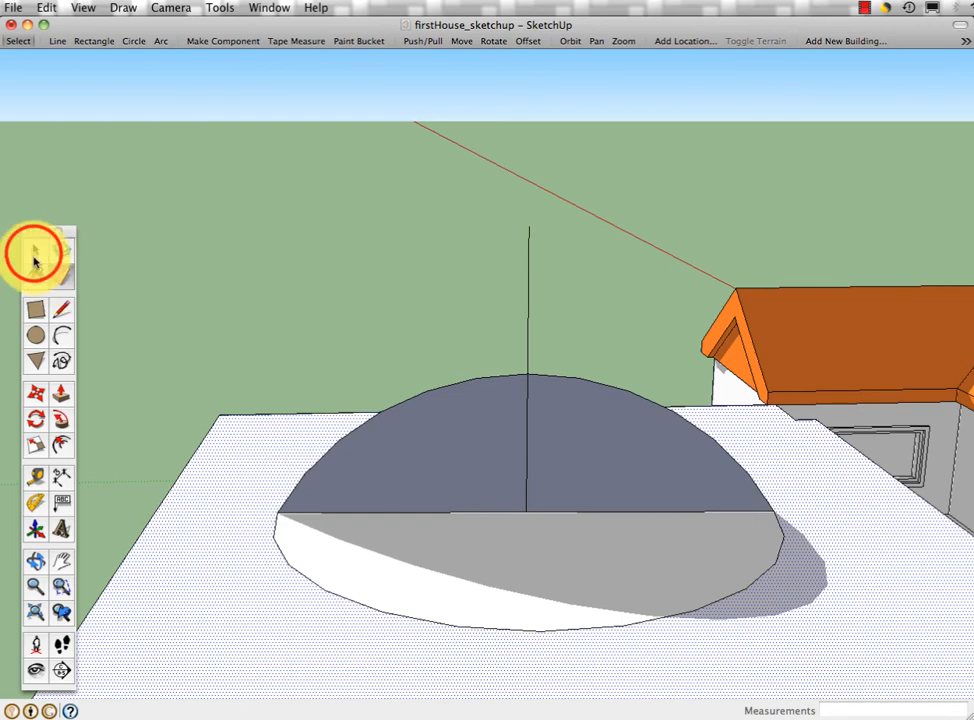
{"action": "left_click", "coordinate": [528, 280]}
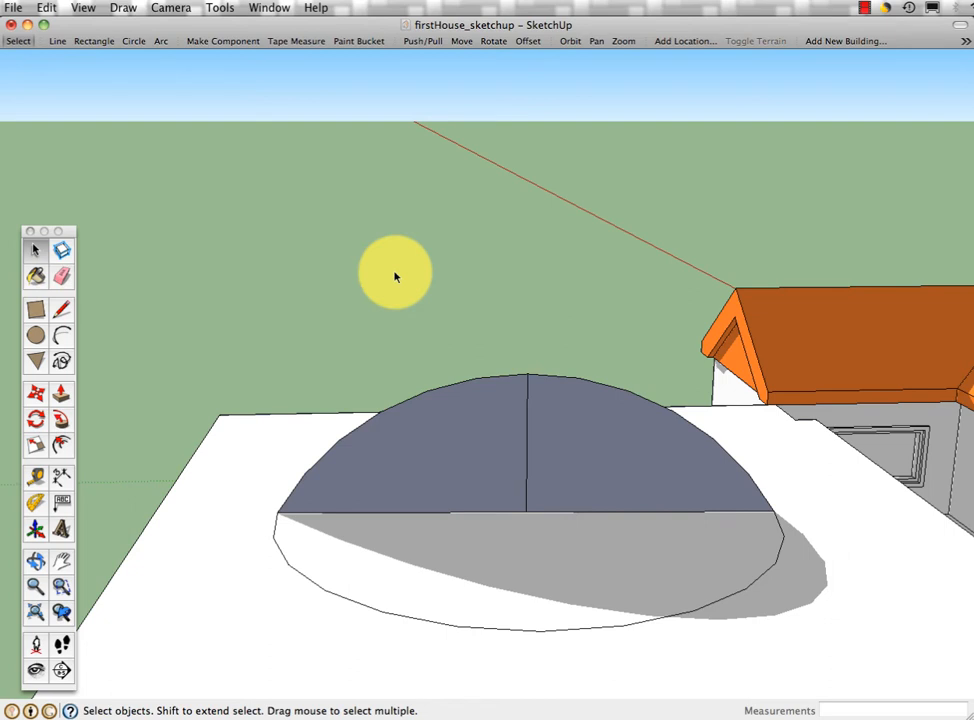
{"action": "left_click", "coordinate": [613, 430]}
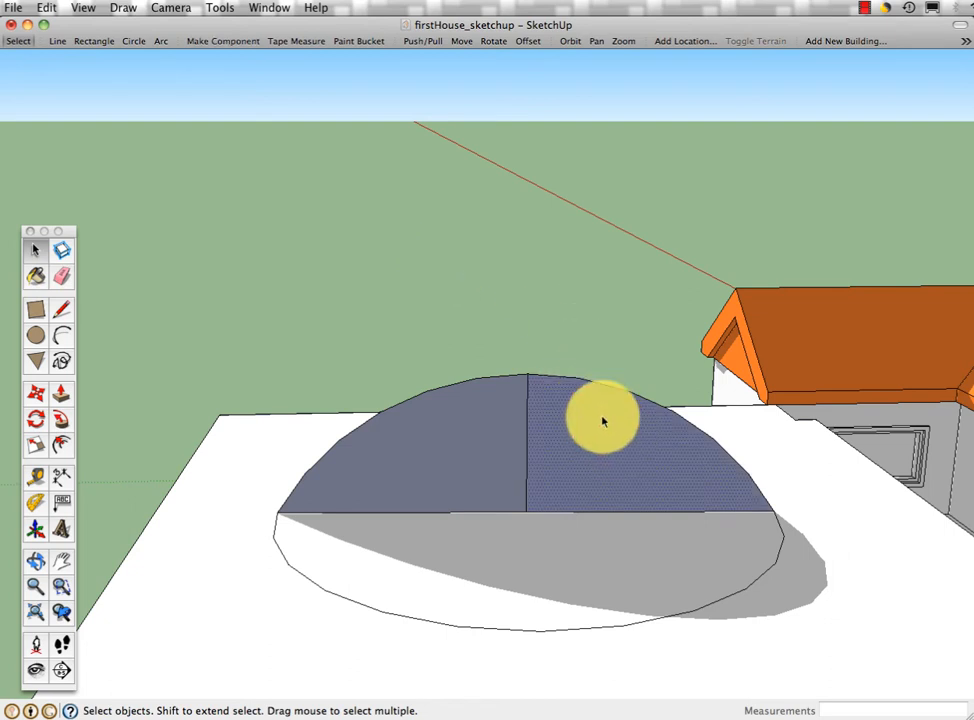
{"action": "key", "text": "Delete"}
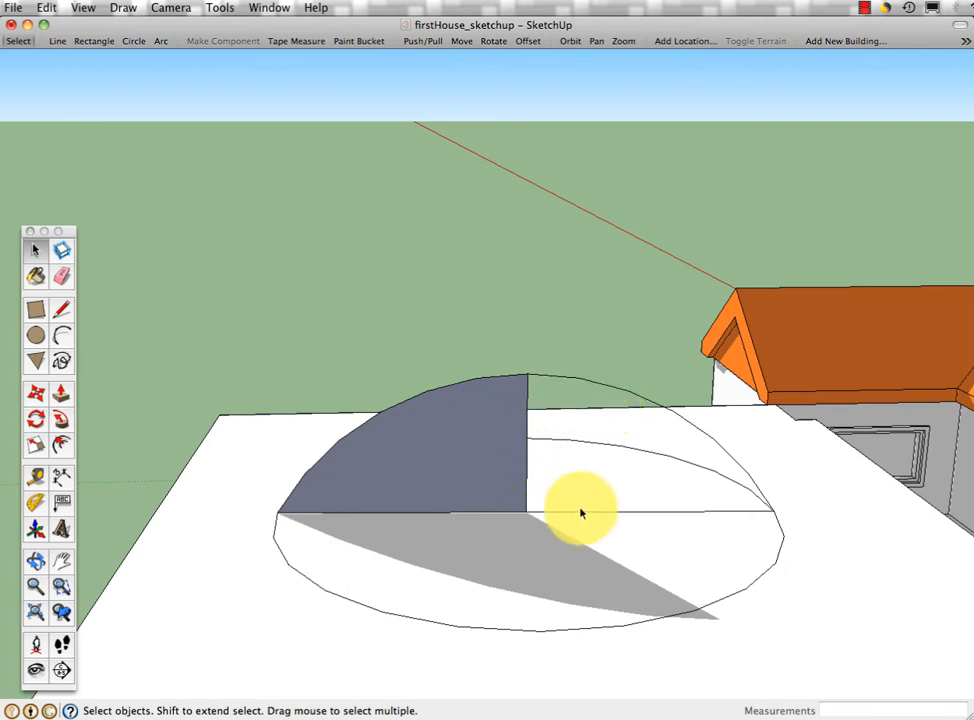
{"action": "left_click", "coordinate": [512, 513]}
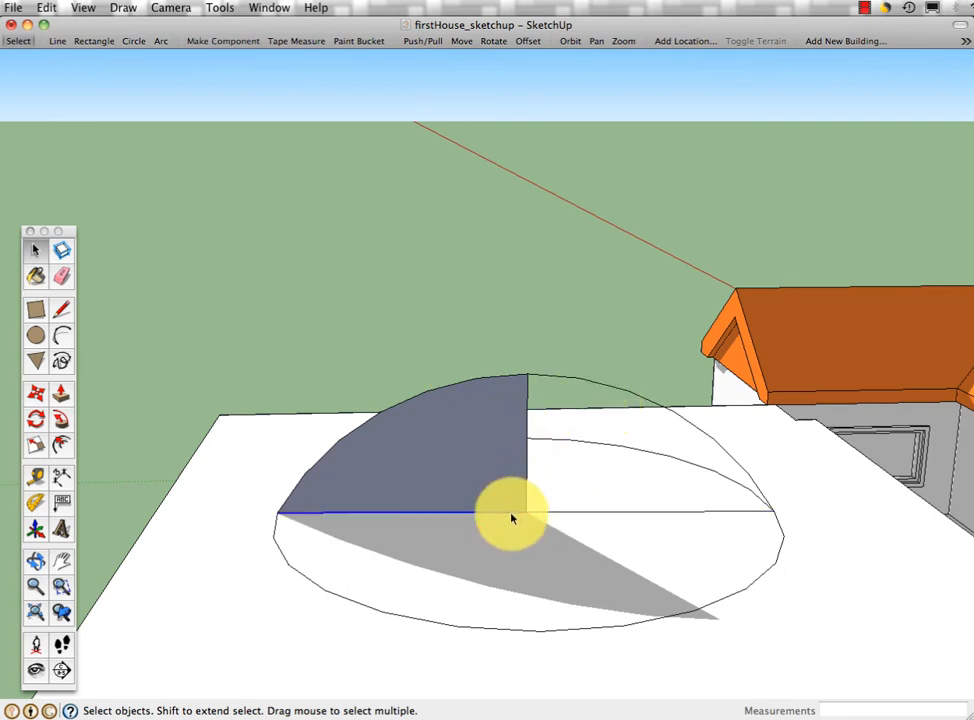
{"action": "key", "text": "Delete"}
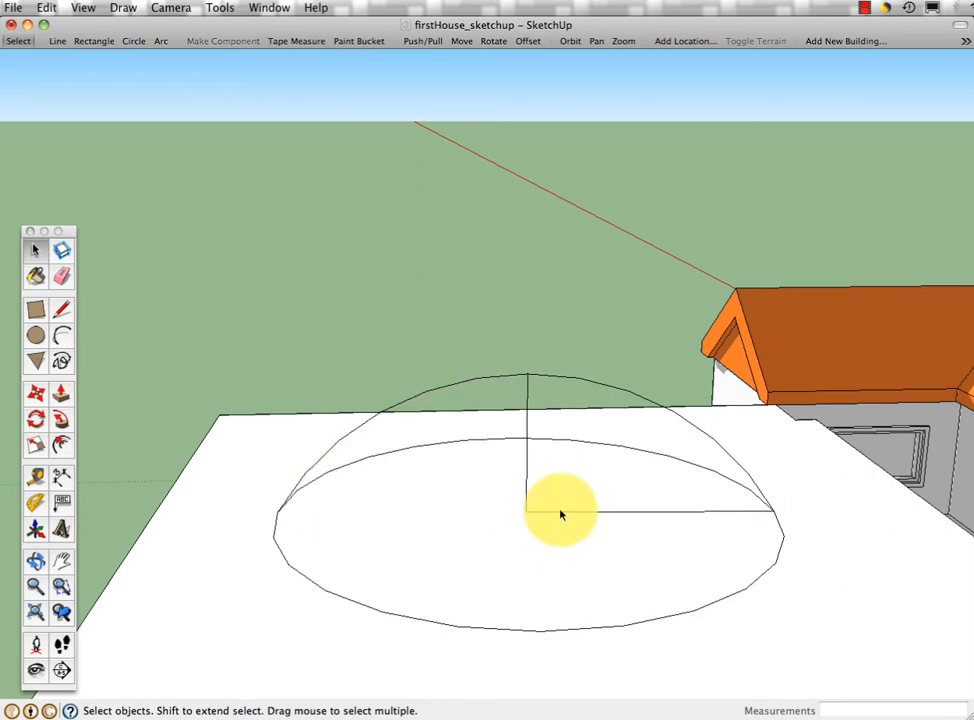
{"action": "left_click", "coordinate": [563, 514]}
{"action": "key", "text": "super+z"}
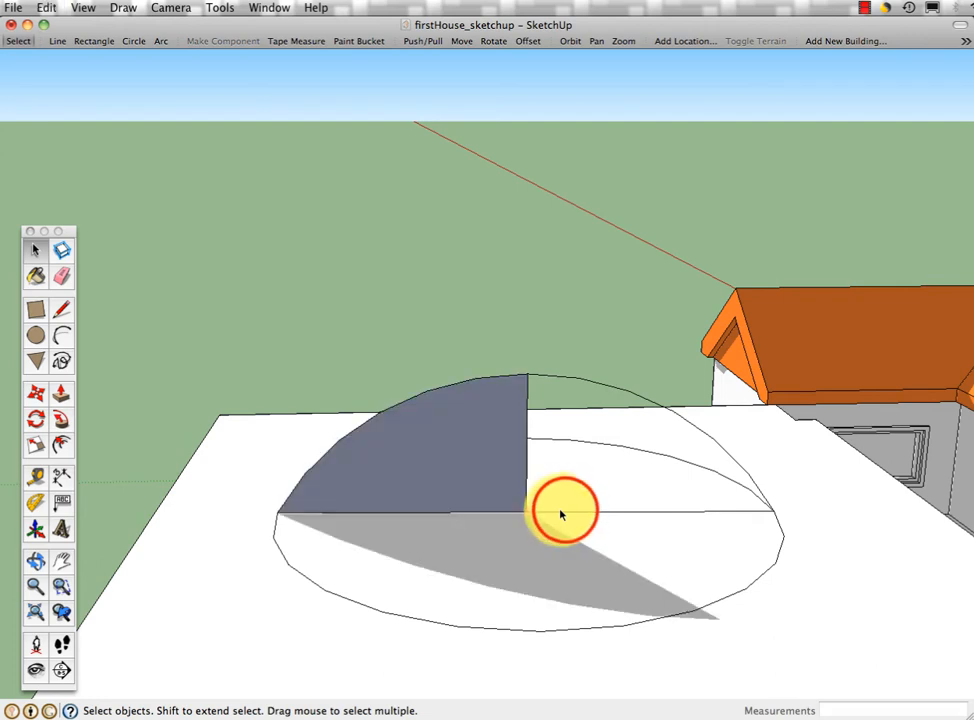
- Delete the leftover half of the diameter and the leftover half of the arc on the side nearer the house
{"action": "left_click", "coordinate": [566, 514]}
{"action": "key", "text": "Delete"}
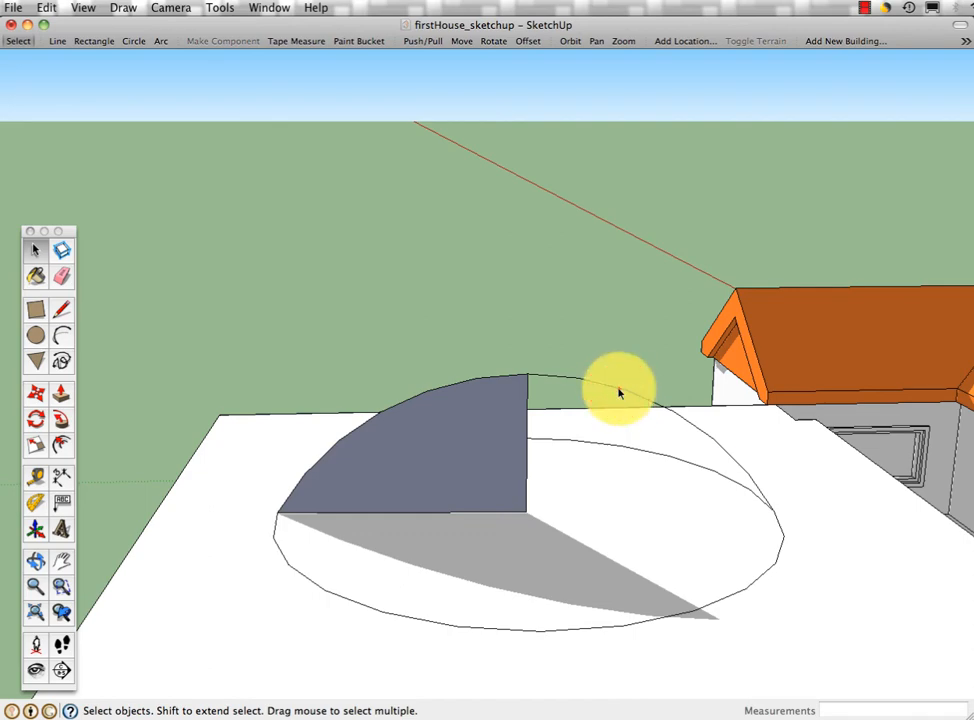
{"action": "key", "text": "Delete"}
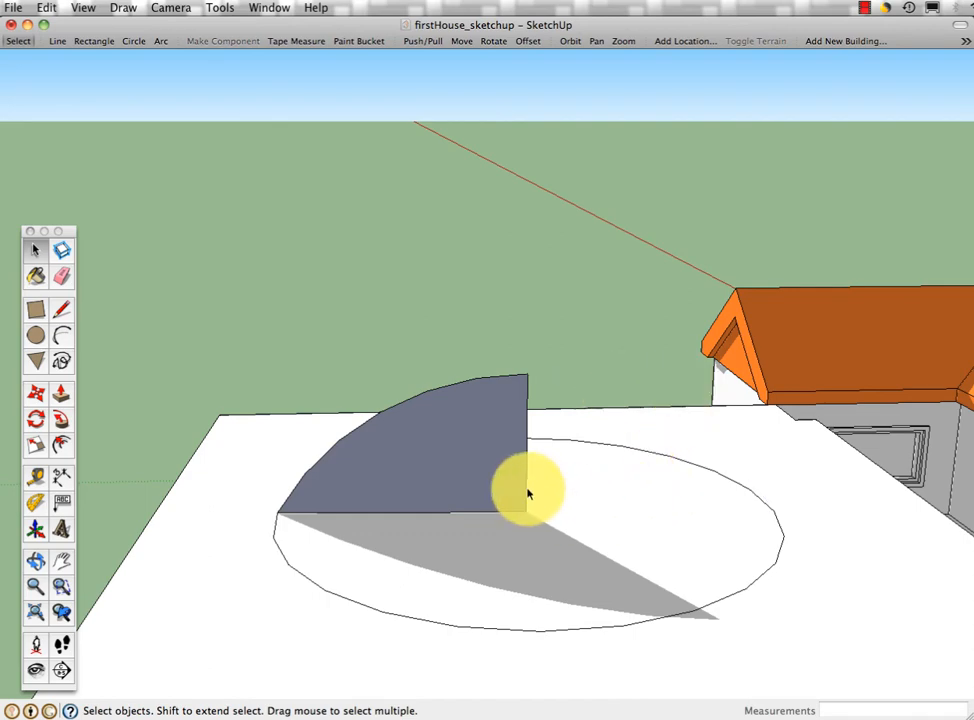
- Sweep the remaining upright quarter profile fully around the circle's edge with Follow Me to form a dome
{"action": "middle_click_drag", "start_coordinate": [458, 374], "coordinate": [720, 400]}
{"action": "middle_click_drag", "start_coordinate": [817, 359], "coordinate": [689, 331]}
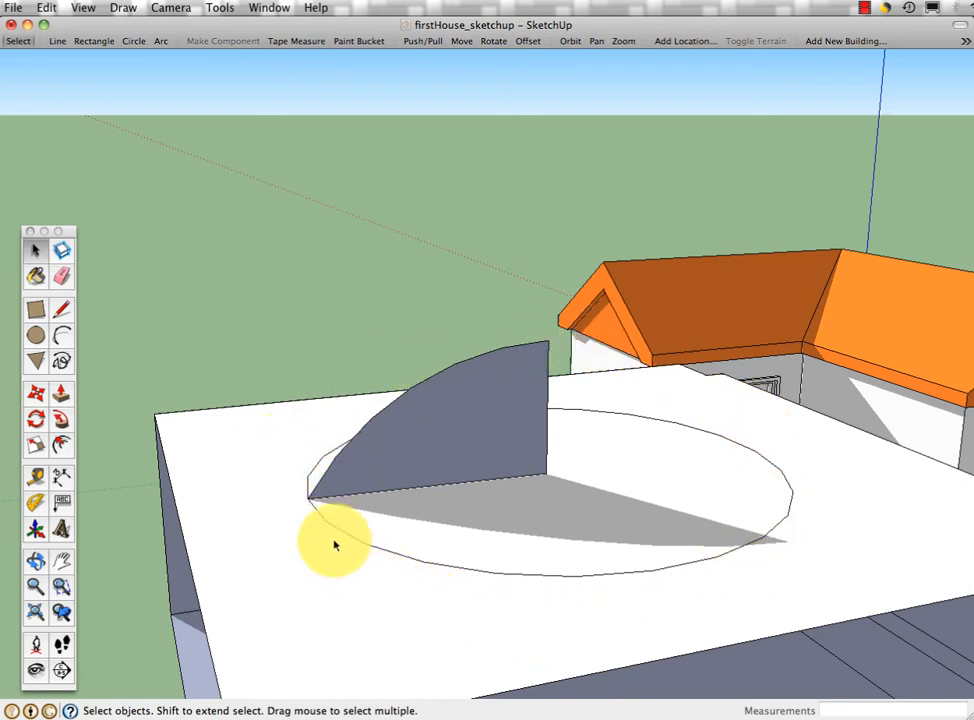
{"action": "left_click", "coordinate": [61, 419]}
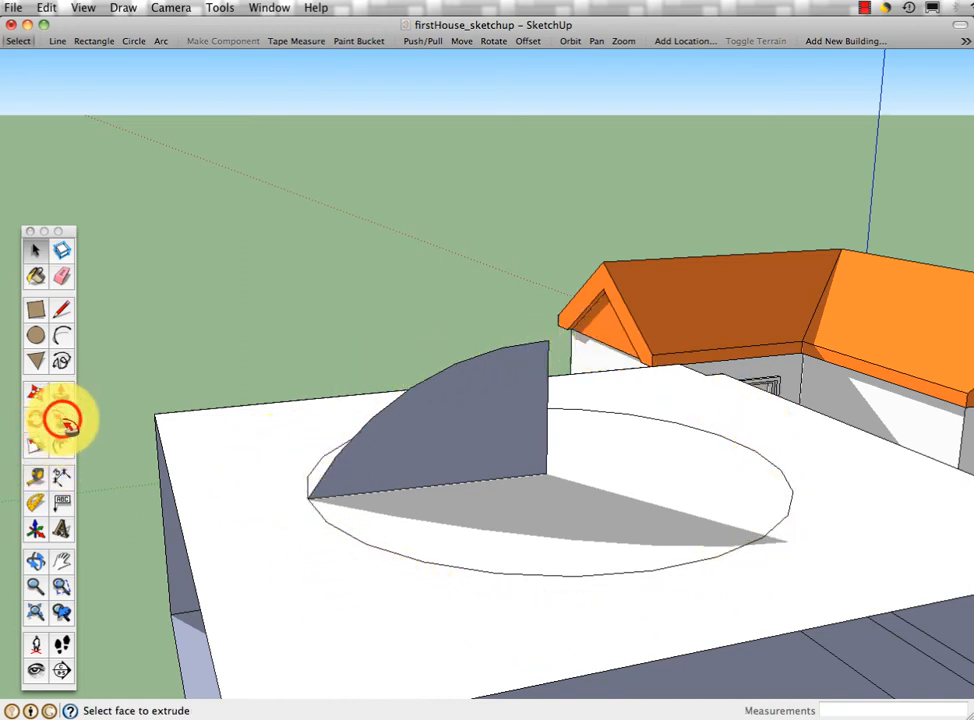
{"action": "middle_click_drag", "start_coordinate": [350, 483], "coordinate": [431, 547]}
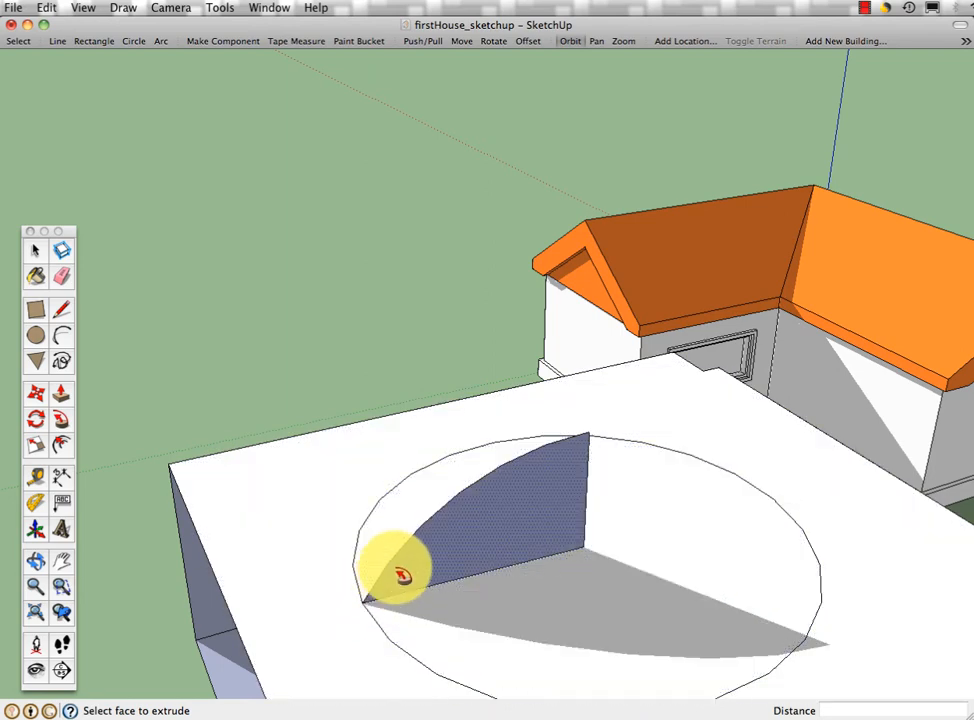
{"action": "left_click", "coordinate": [457, 524]}
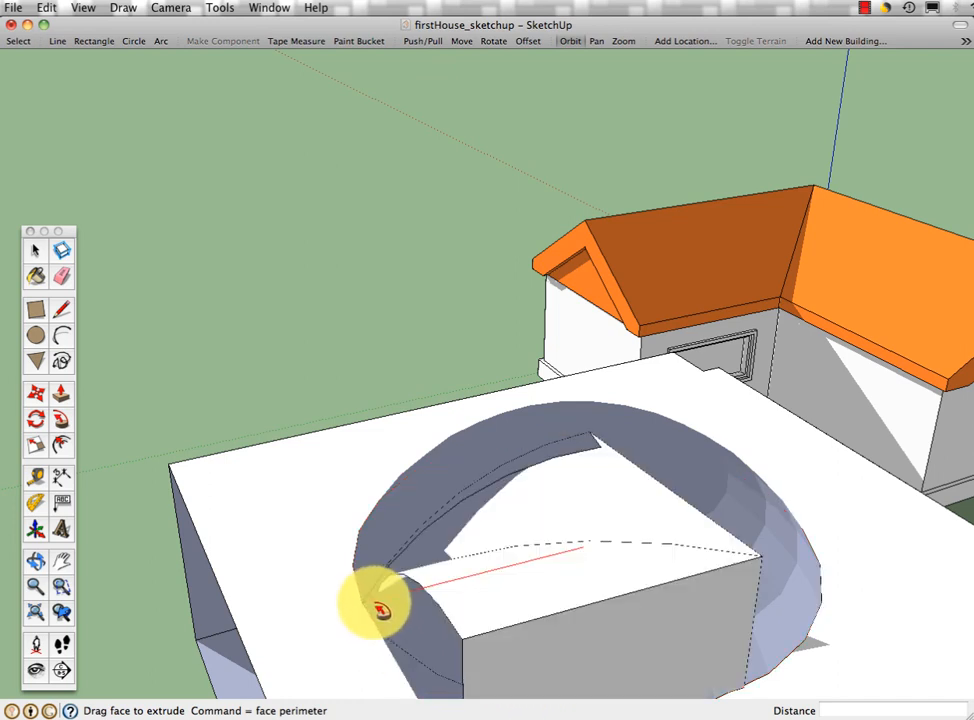
{"action": "left_click", "coordinate": [373, 606]}
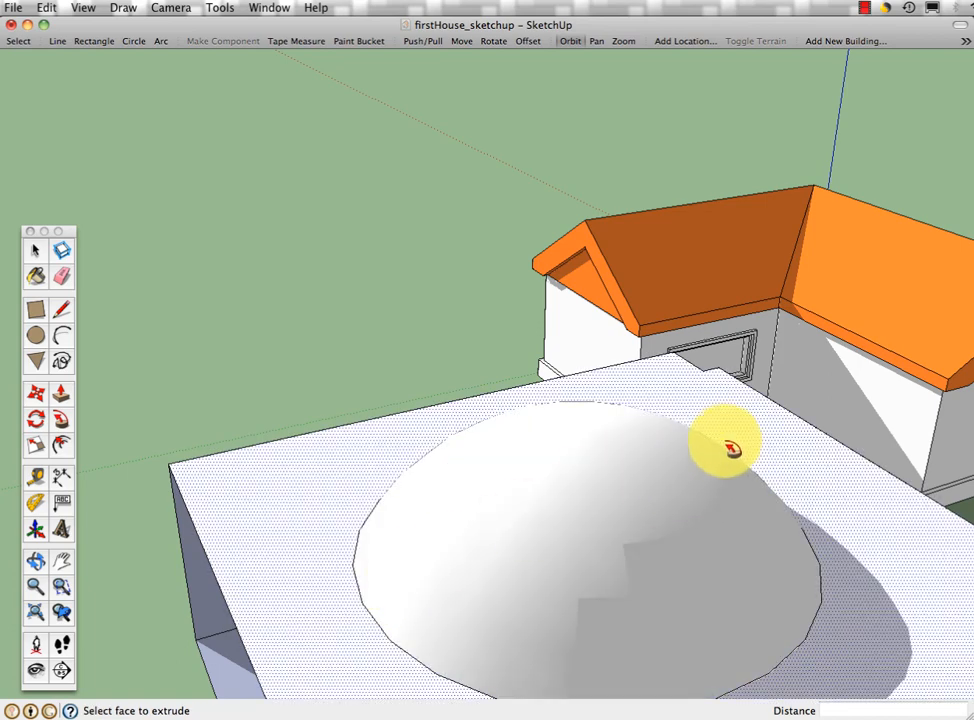
{"action": "middle_click_drag", "start_coordinate": [826, 409], "coordinate": [720, 325]}
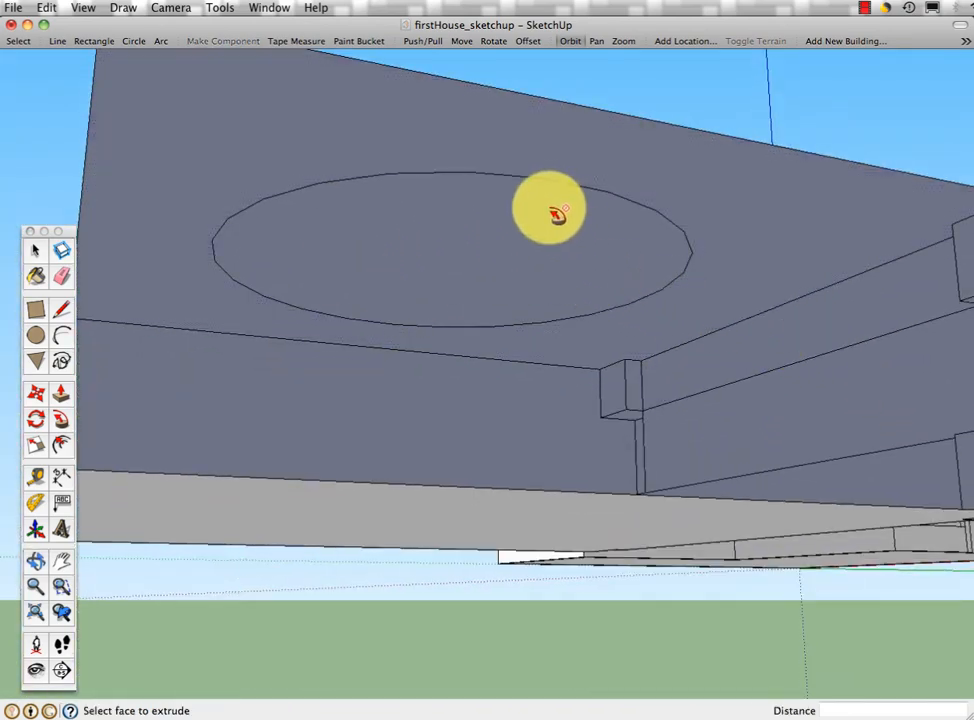
{"action": "middle_click_drag", "start_coordinate": [707, 72], "coordinate": [722, 291]}
{"action": "left_click_drag", "start_coordinate": [722, 291], "coordinate": [727, 295]}
{"action": "key", "text": "p"}
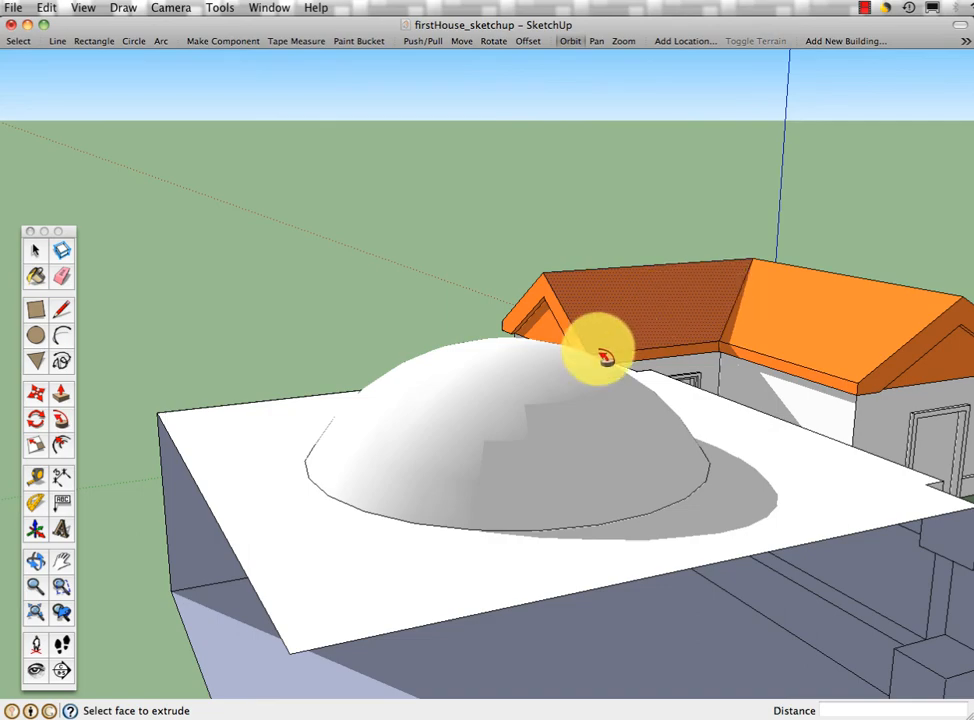
{"action": "left_click", "coordinate": [865, 8]}
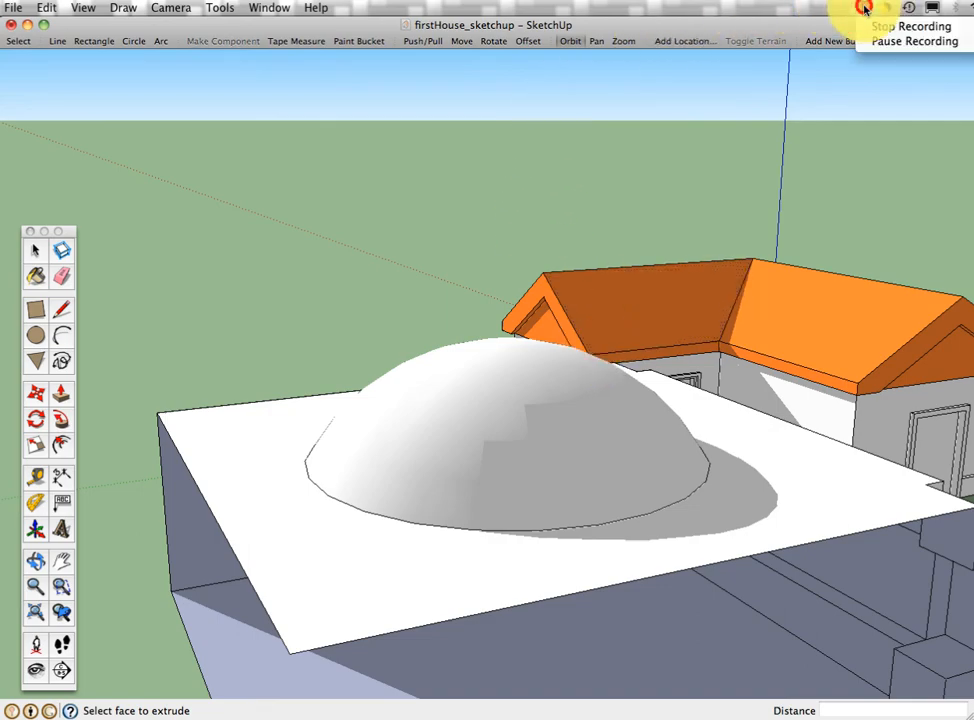